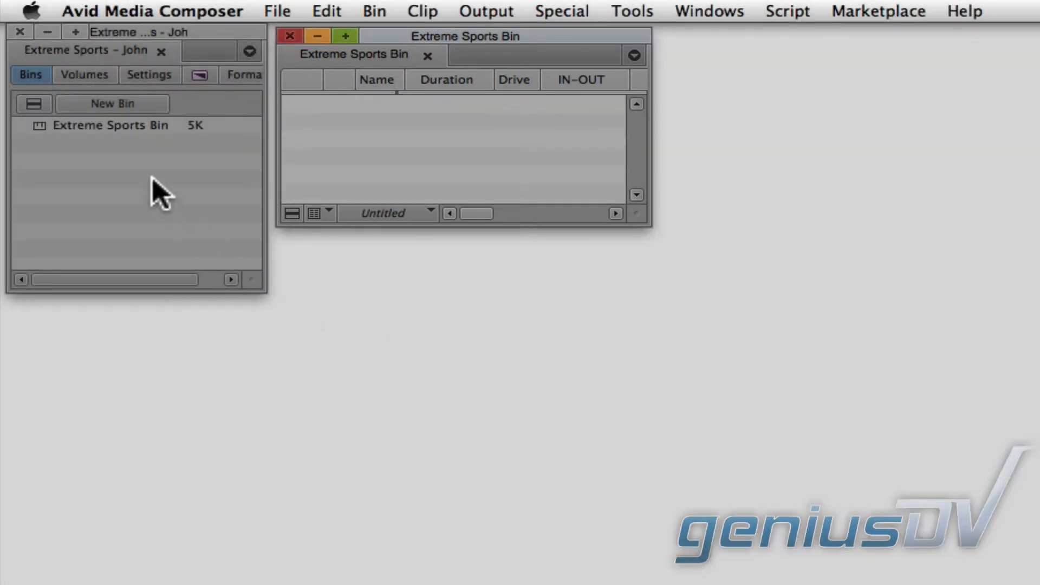
# Rename the Extreme Sports Bin to "Sequences"
pyautogui.click(104, 126)
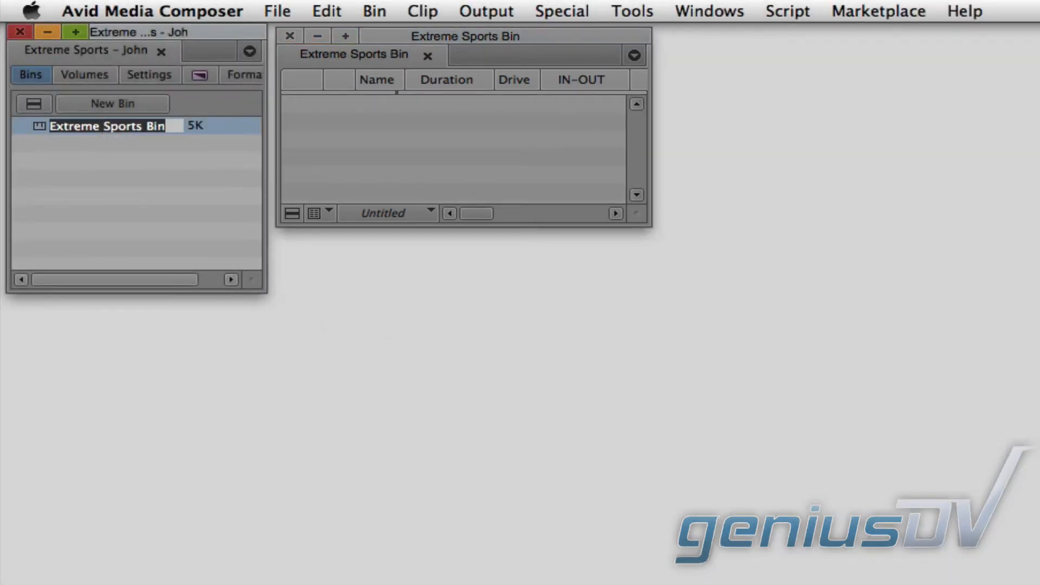
pyautogui.write('Sequences')
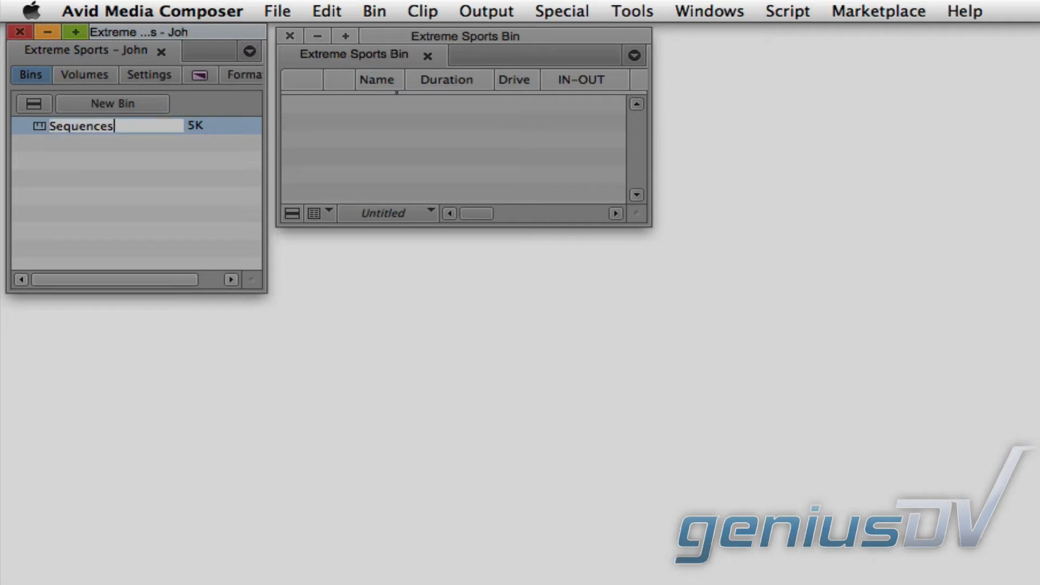
pyautogui.press('Return')
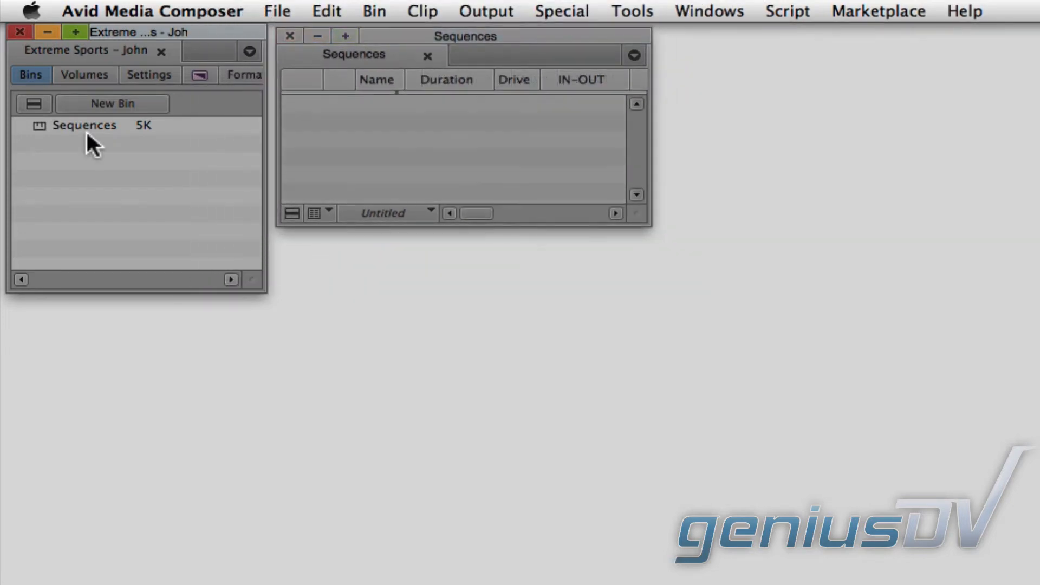
# Create two new bins in the project named "Audio" and "Video"
pyautogui.click(151, 105)
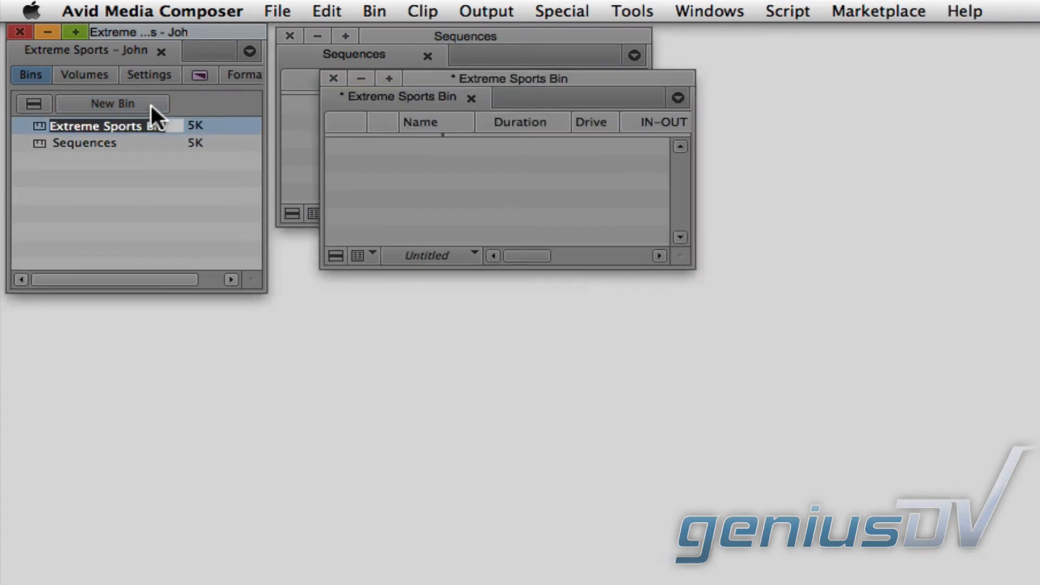
pyautogui.write('Audio')
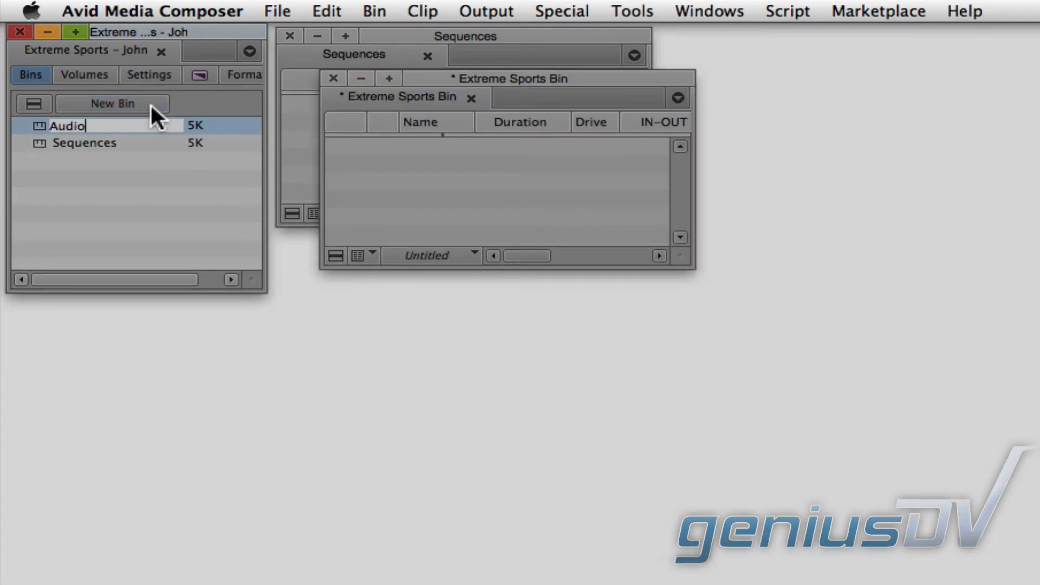
pyautogui.click(151, 105)
pyautogui.write('Video')
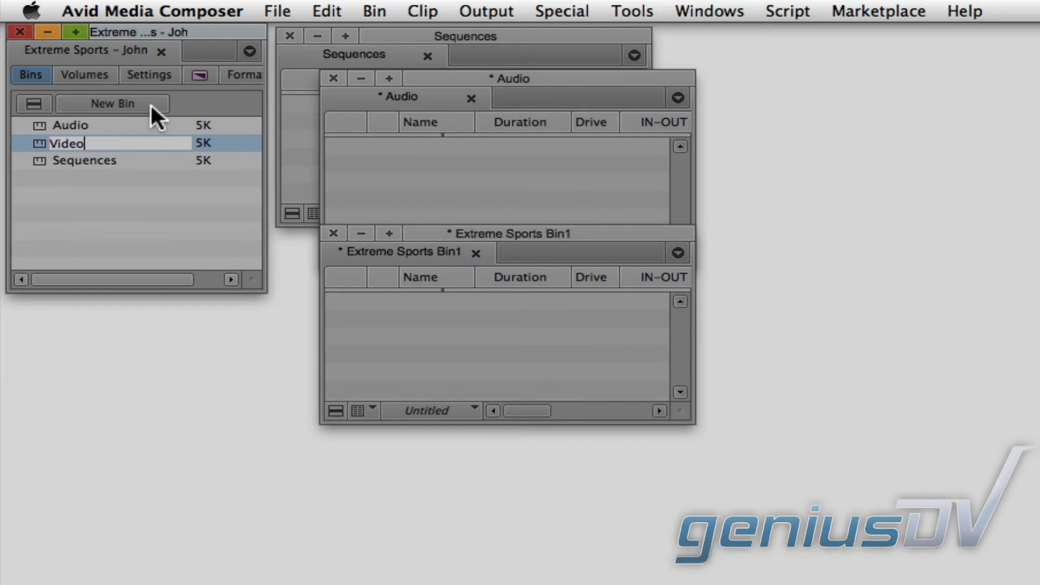
pyautogui.press('Return')
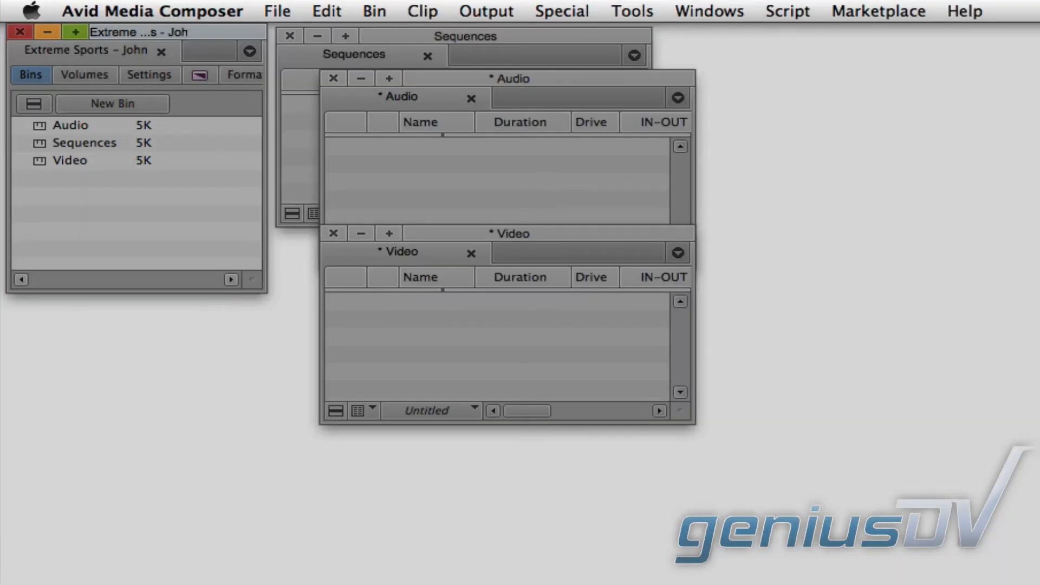
# Create two more bins in the project named "Graphics - Titles" and "Special Effects"
pyautogui.click(151, 104)
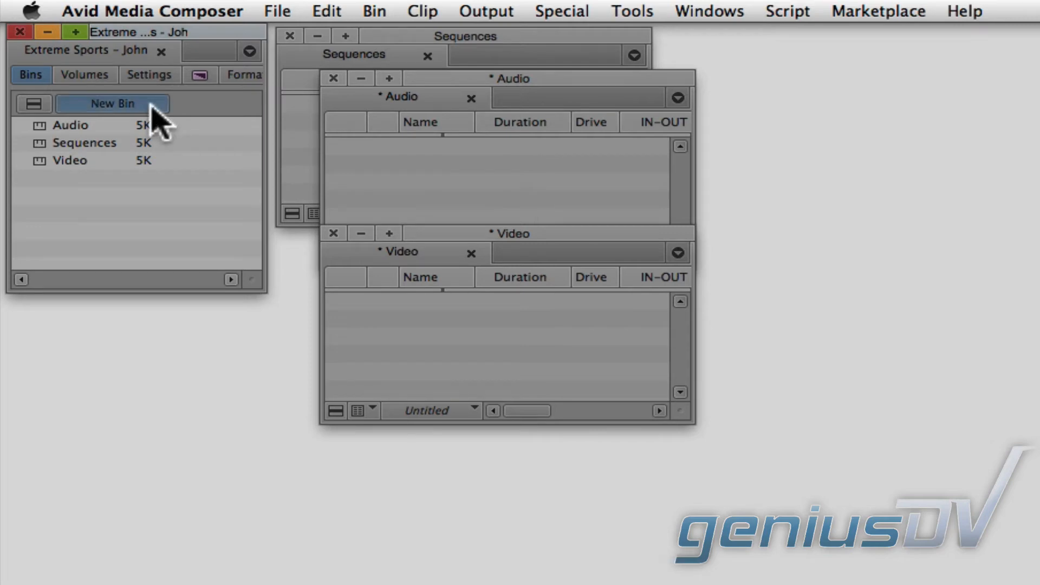
pyautogui.write('Graphics - Titles')
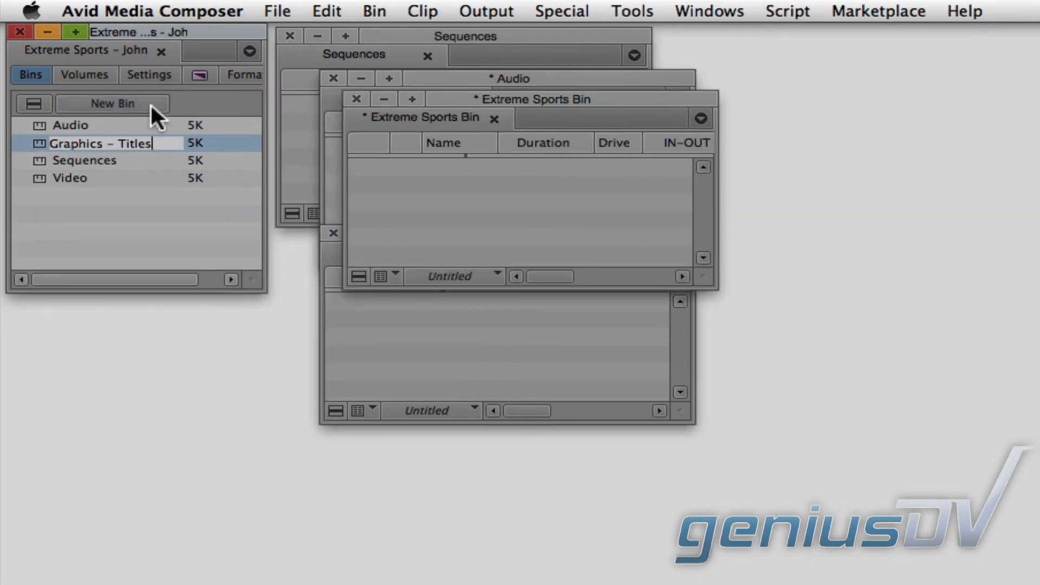
pyautogui.click(151, 105)
pyautogui.write('Special Effects')
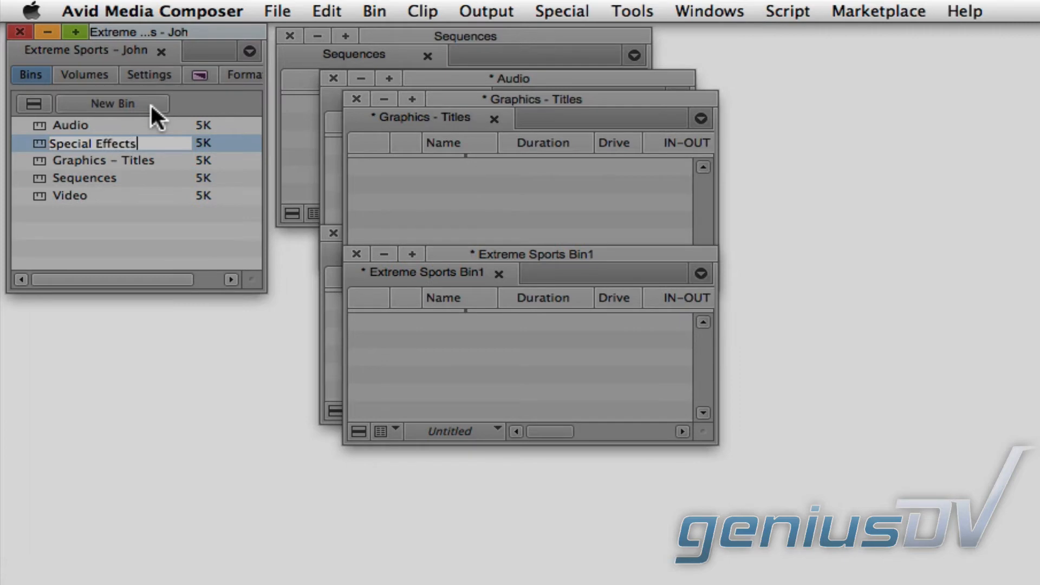
pyautogui.press('Return')
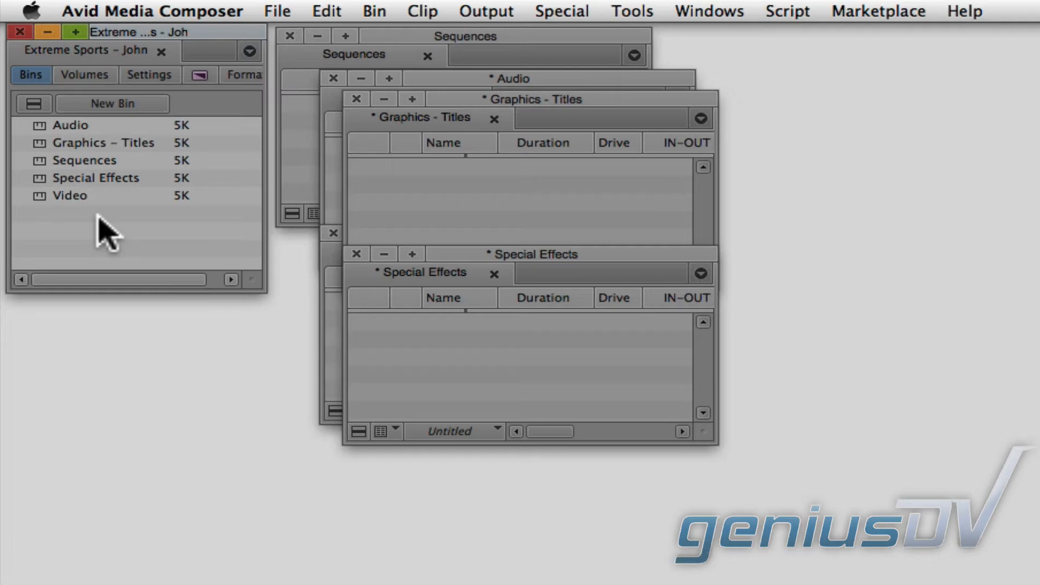
# Create a new folder in the project's bin list and name it "Scene 1"
pyautogui.rightClick(98, 219)
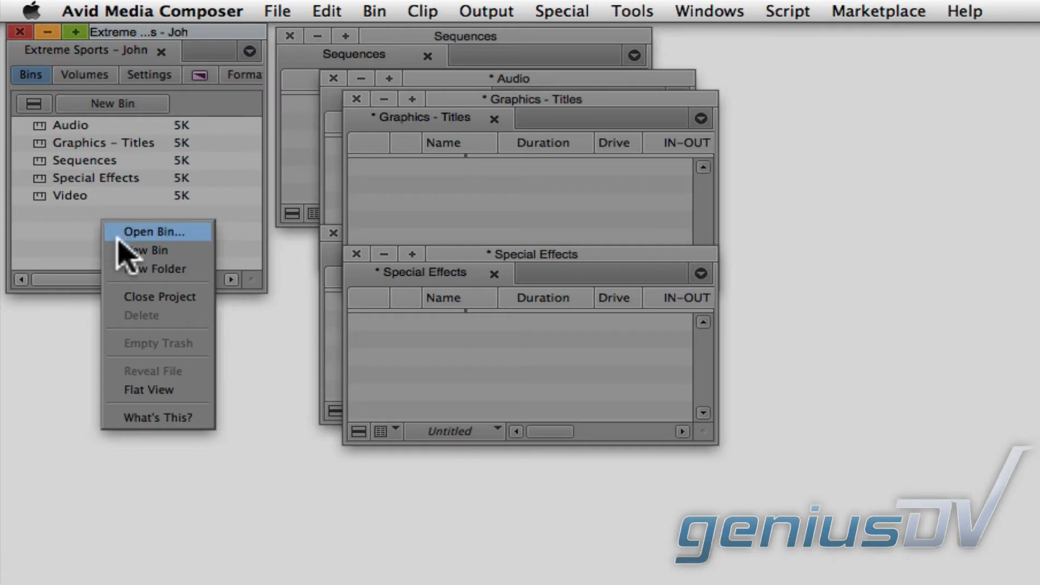
pyautogui.click(119, 269)
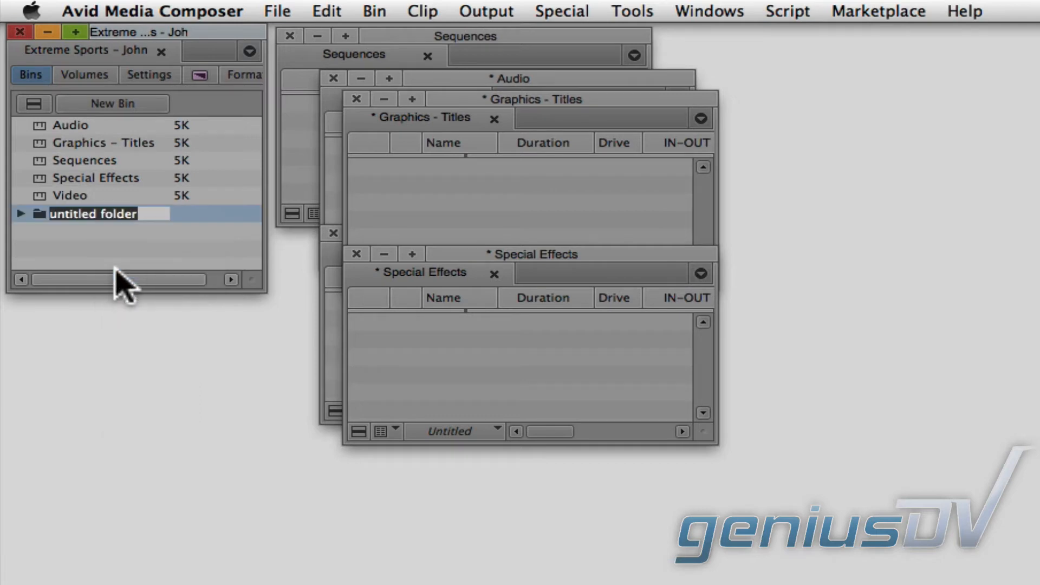
pyautogui.write('Scene 1')
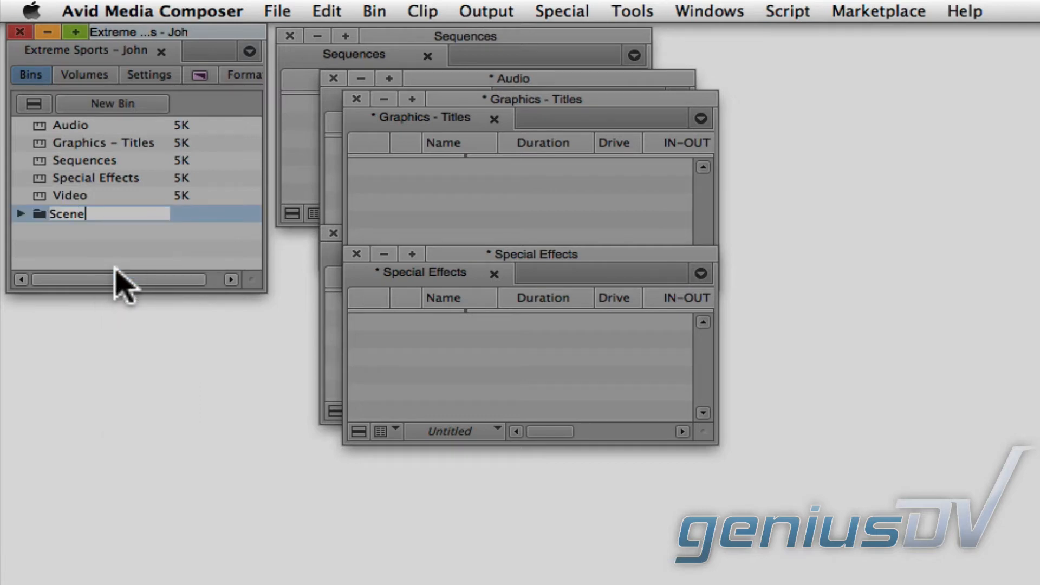
pyautogui.press('Return')
# Move the Video and Audio bins into the Scene 1 folder and expand the folder
pyautogui.moveTo(42, 199); pyautogui.dragTo(39, 216)
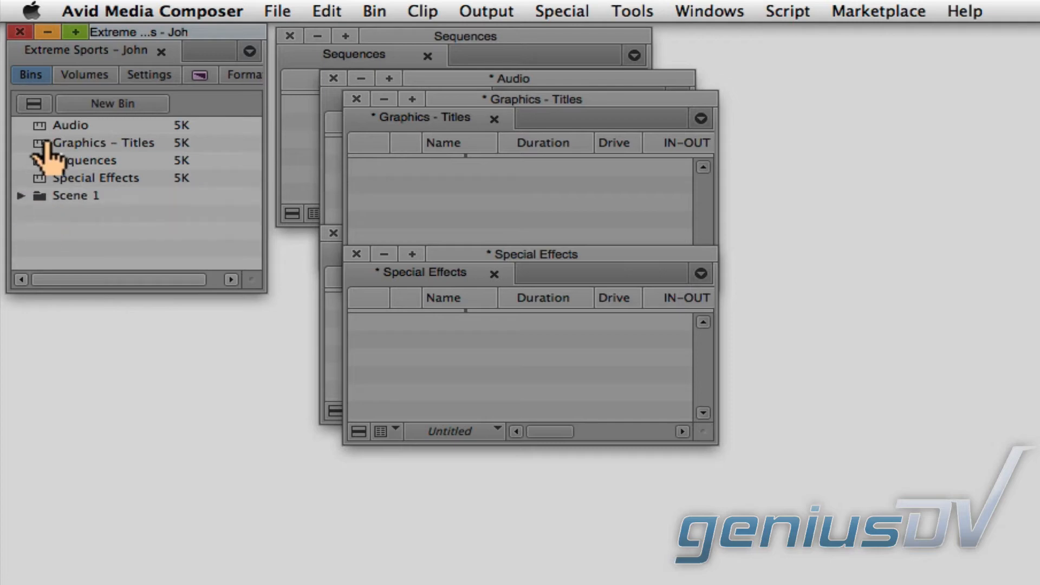
pyautogui.moveTo(40, 125); pyautogui.dragTo(165, 136)
pyautogui.click(21, 178)
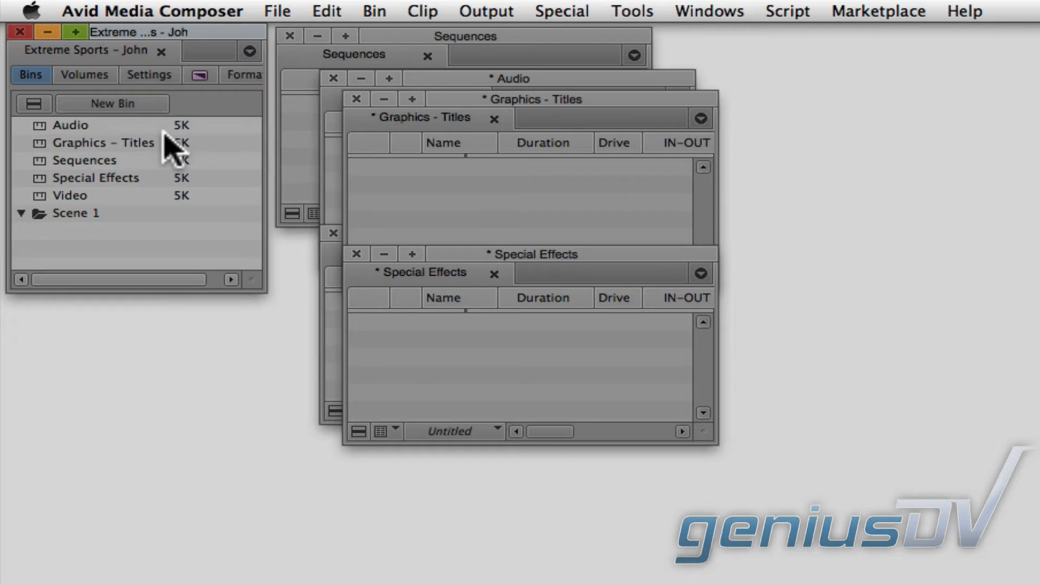
# Close the open Special Effects, Graphics - Titles, Audio and Video bin windows
pyautogui.click(355, 254)
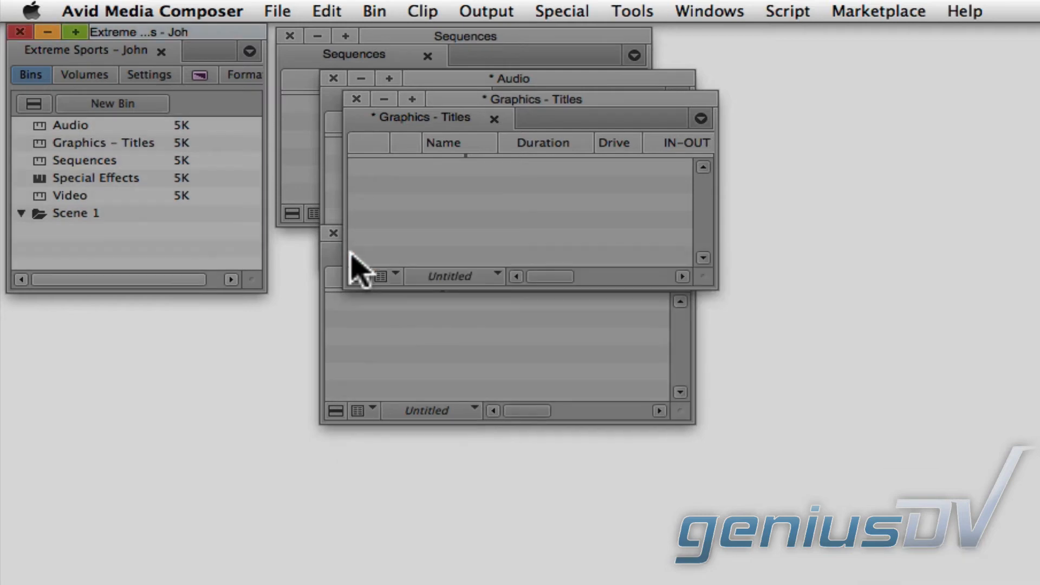
pyautogui.click(356, 100)
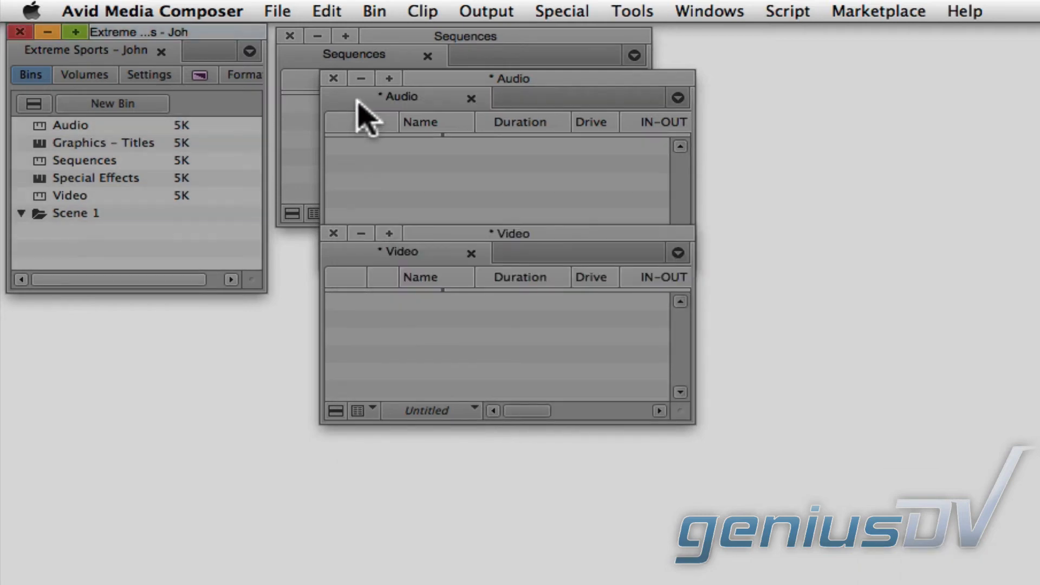
pyautogui.click(333, 79)
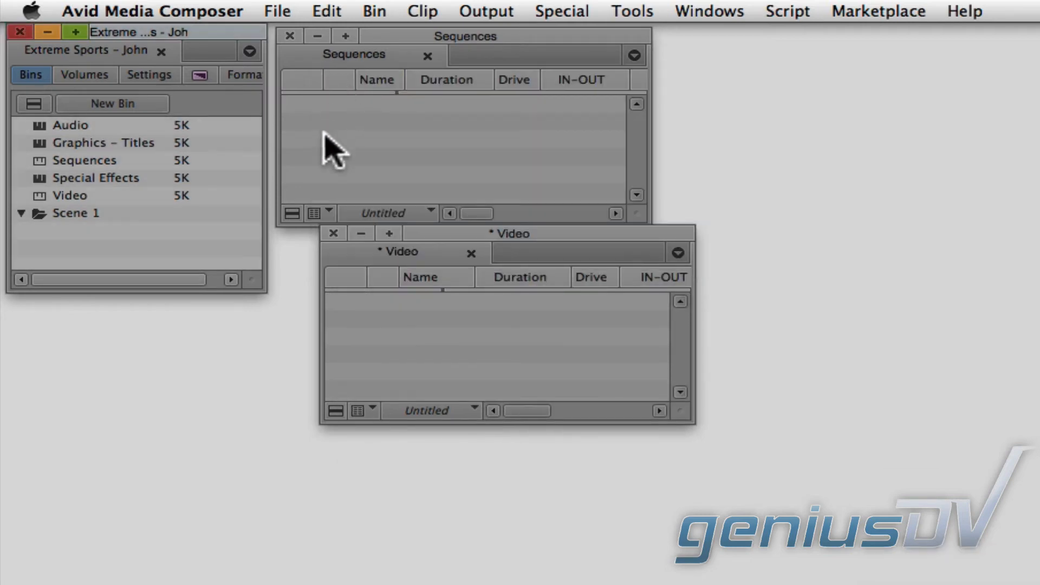
pyautogui.click(331, 233)
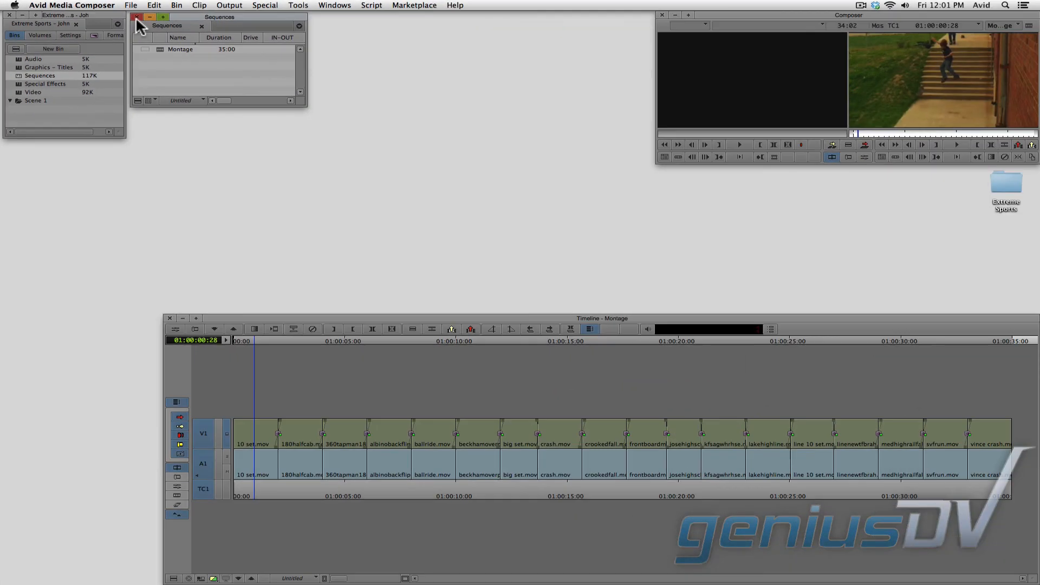
# Close the Sequences bin, reopen it from the project's bin list and load its Montage sequence
pyautogui.click(136, 16)
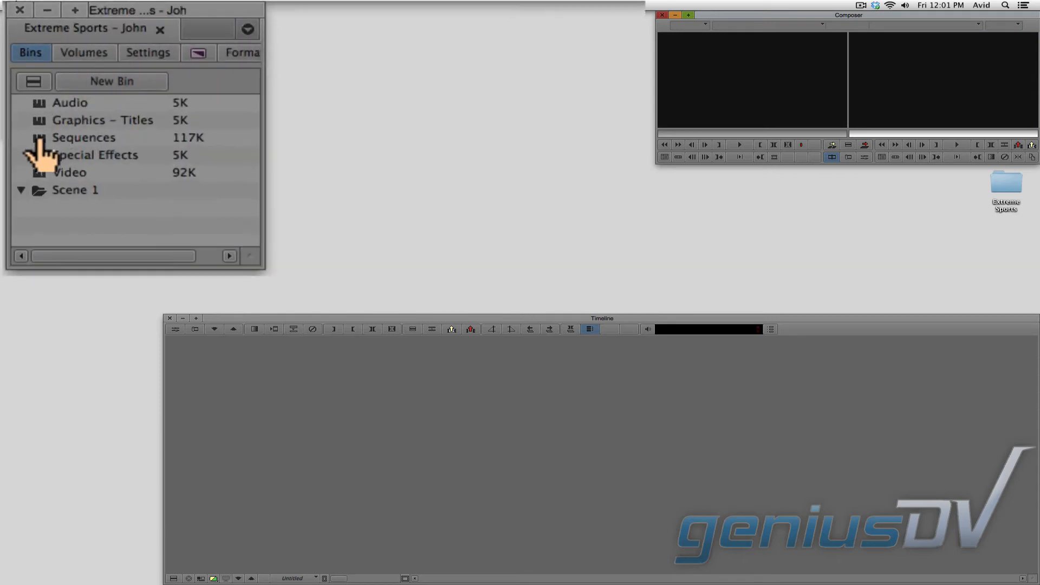
pyautogui.doubleClick(39, 139)
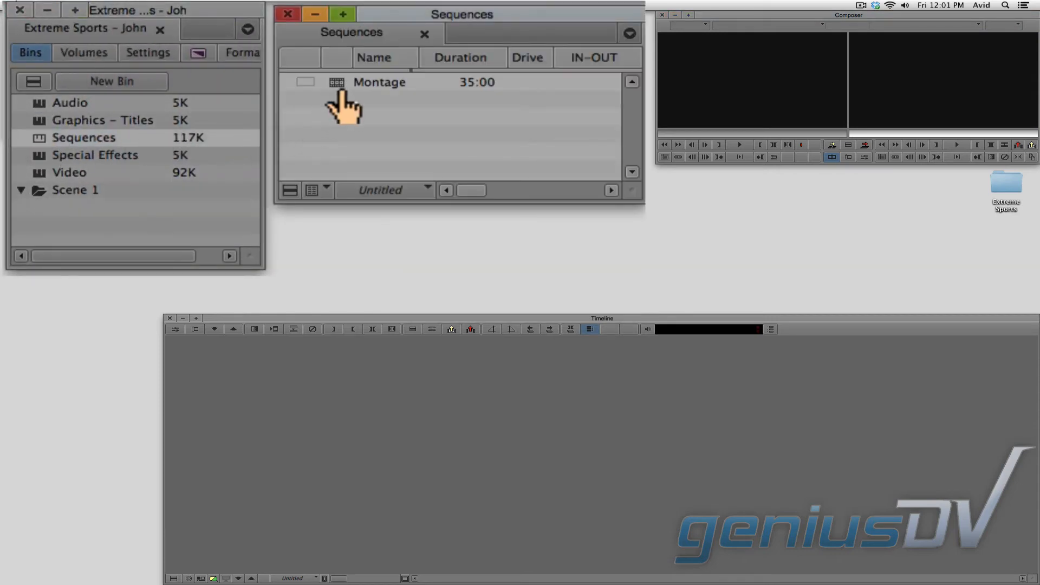
pyautogui.doubleClick(343, 86)
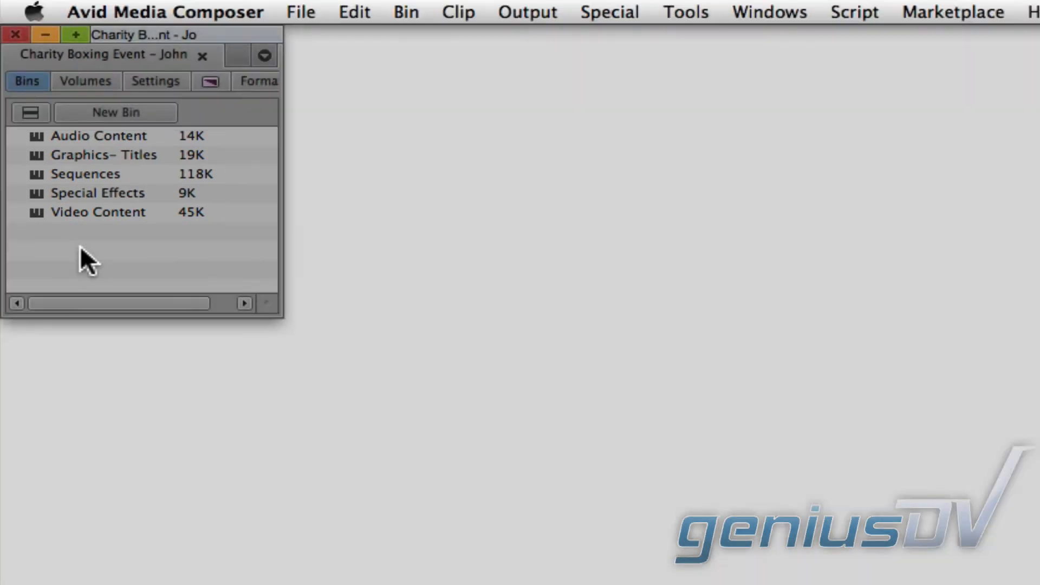
# Open the Audio Content, Graphics- Titles, Sequences, Special Effects and Video Content bins of the Charity Boxing Event project
pyautogui.doubleClick(36, 137)
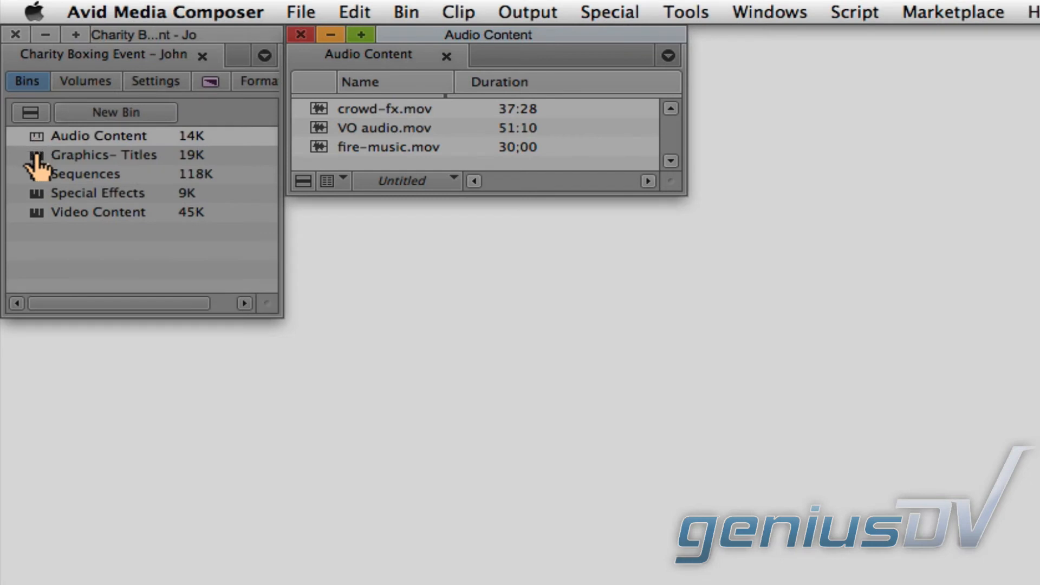
pyautogui.doubleClick(36, 156)
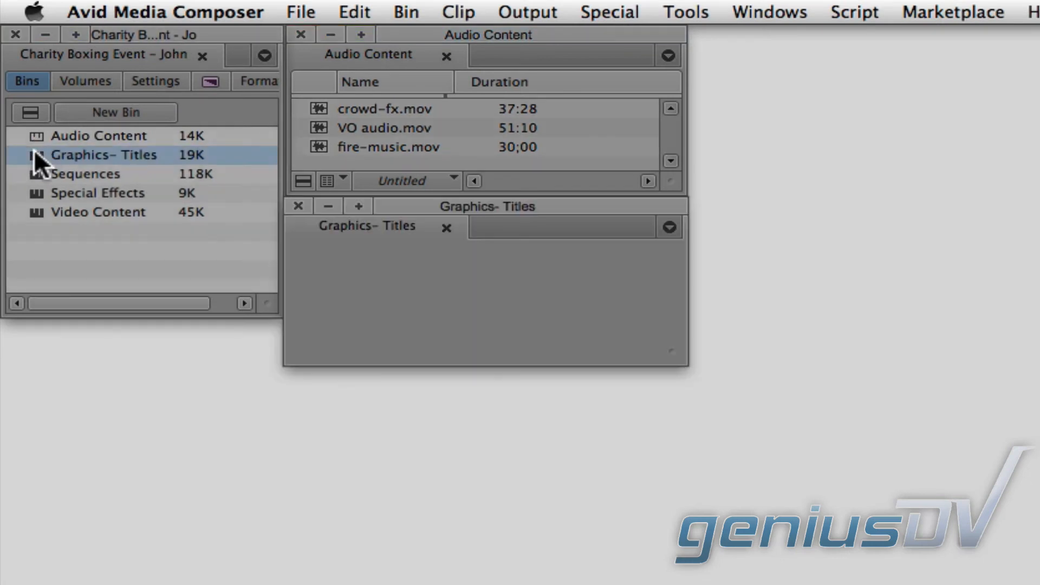
pyautogui.doubleClick(36, 174)
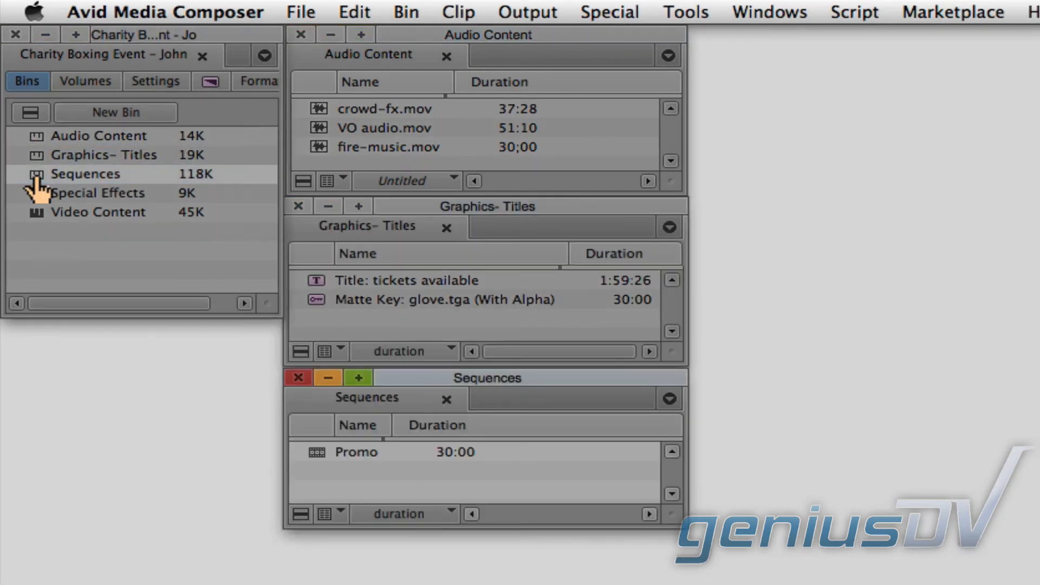
pyautogui.doubleClick(36, 192)
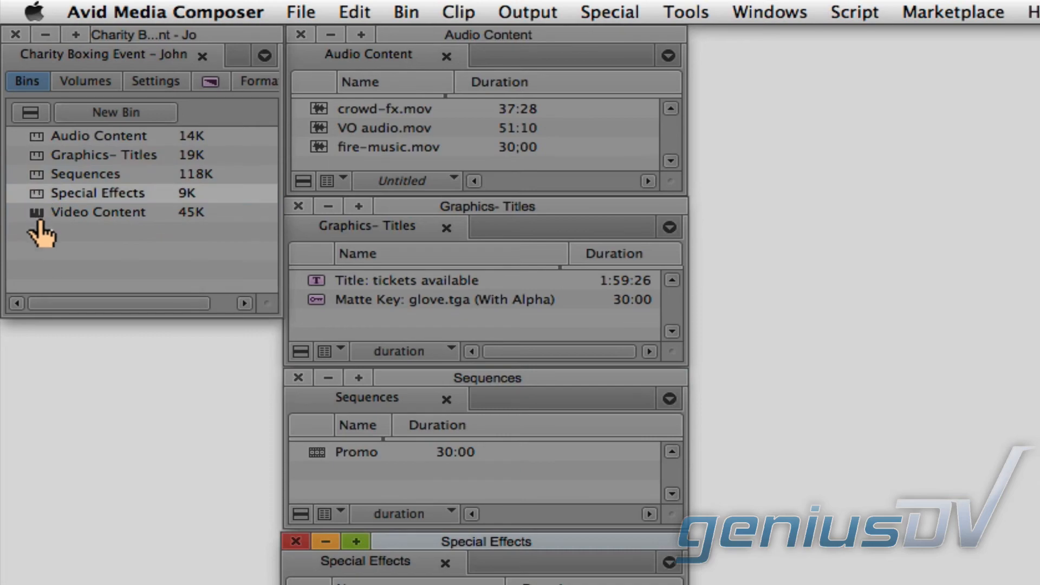
pyautogui.doubleClick(37, 214)
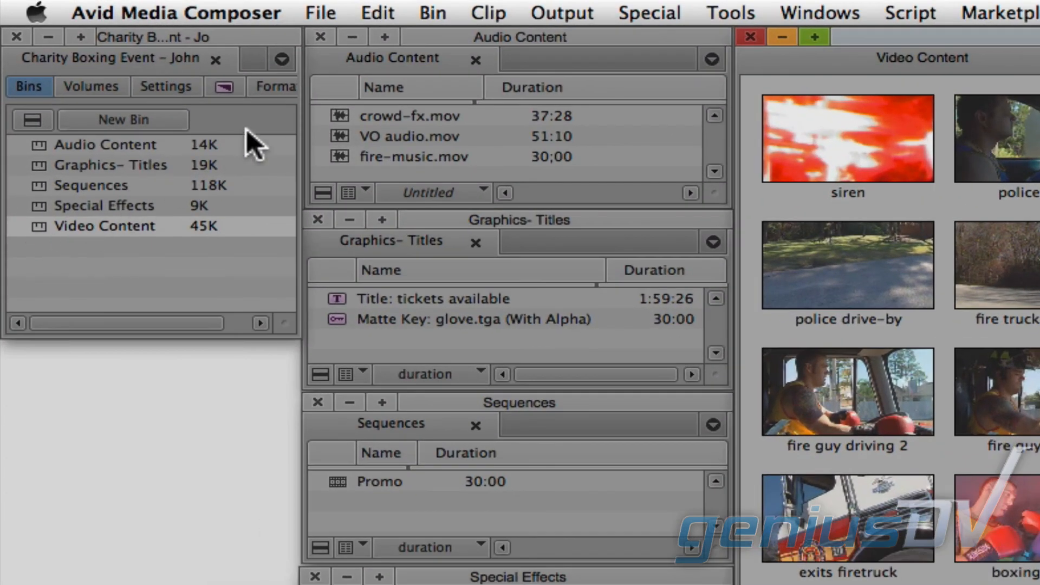
# Gather the Audio Content, Graphics- Titles, Sequences and Special Effects bins as tabs in the Video Content window and bring Audio Content to the front
pyautogui.click(324, 51)
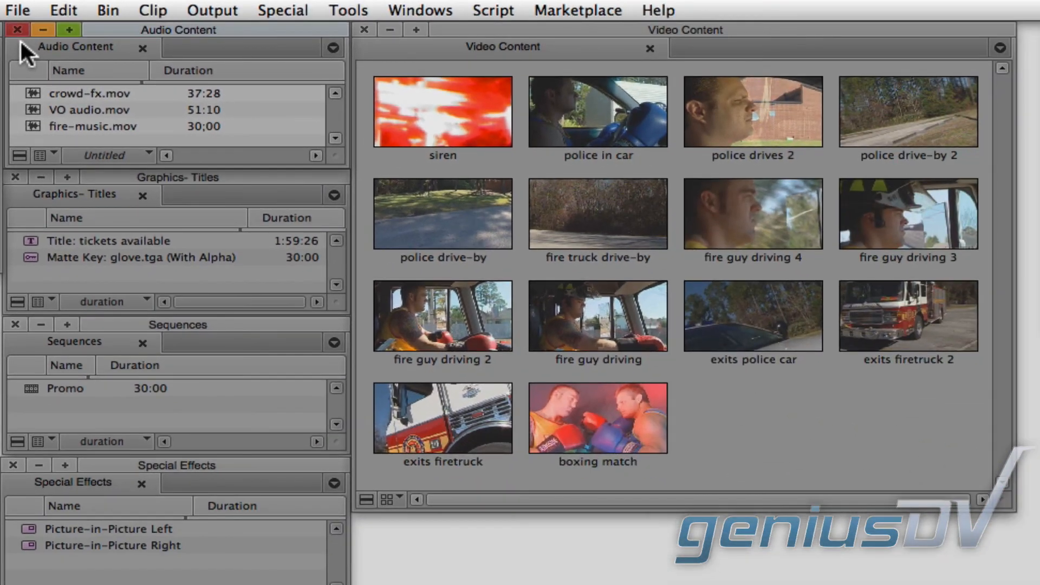
pyautogui.moveTo(21, 42); pyautogui.dragTo(688, 45)
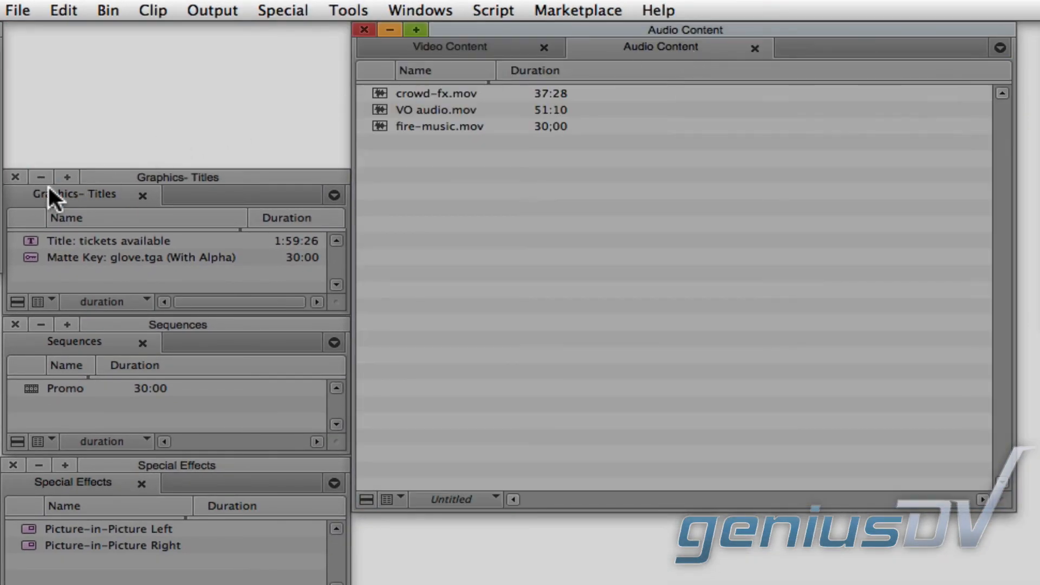
pyautogui.moveTo(48, 187); pyautogui.dragTo(786, 49)
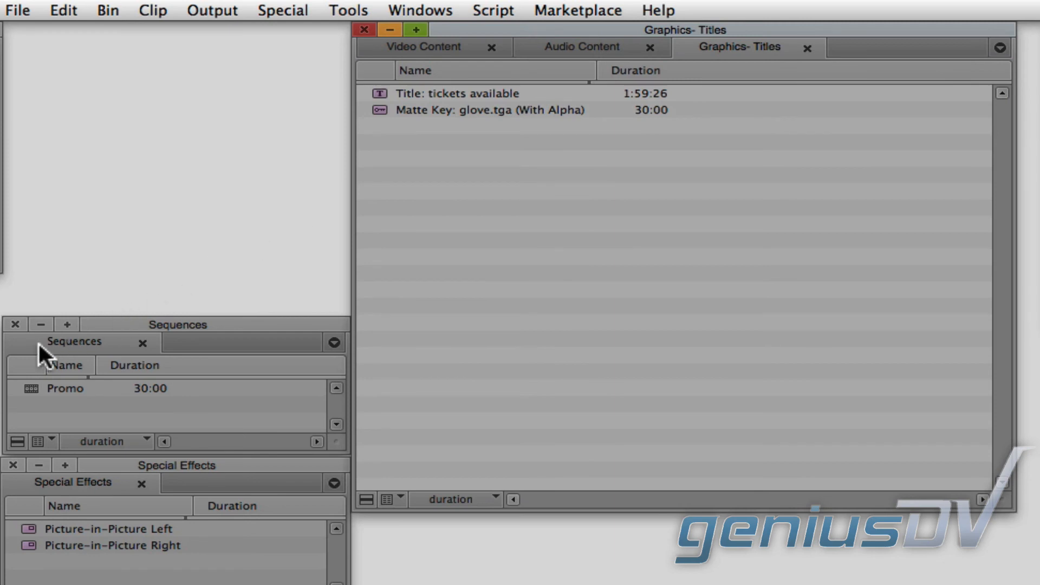
pyautogui.moveTo(38, 341); pyautogui.dragTo(841, 50)
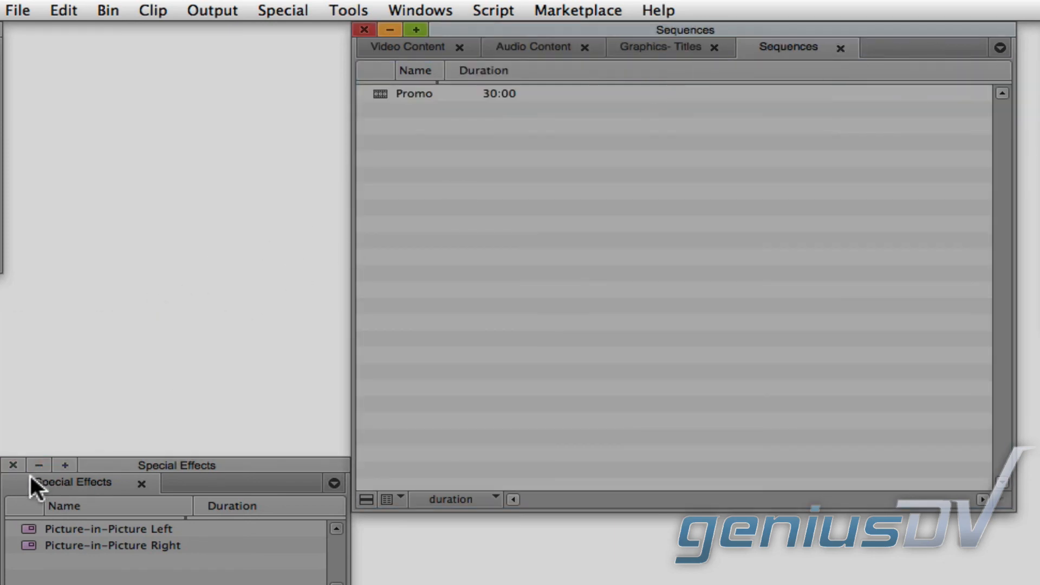
pyautogui.moveTo(32, 484); pyautogui.dragTo(877, 46)
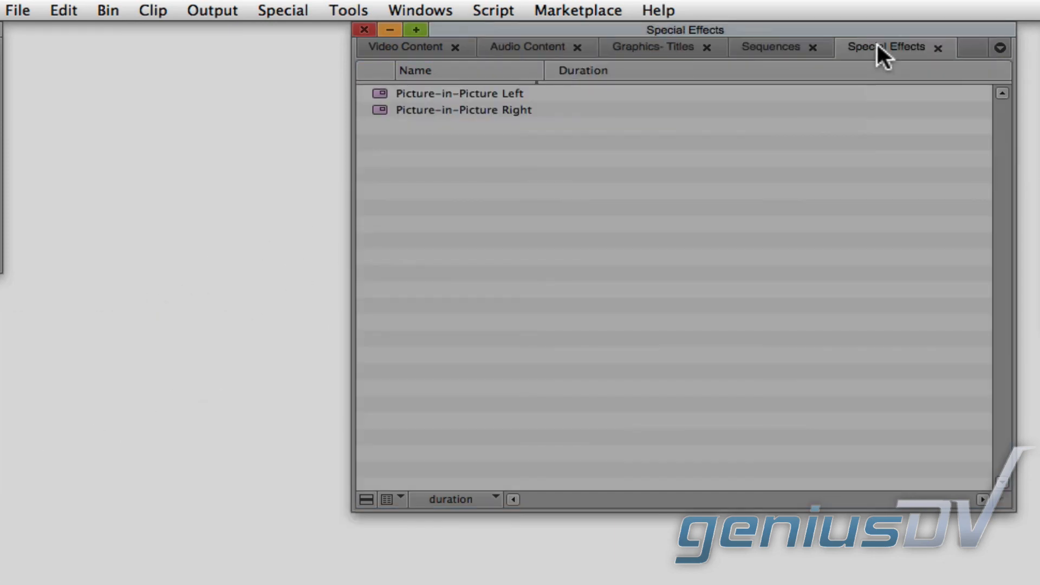
pyautogui.click(378, 48)
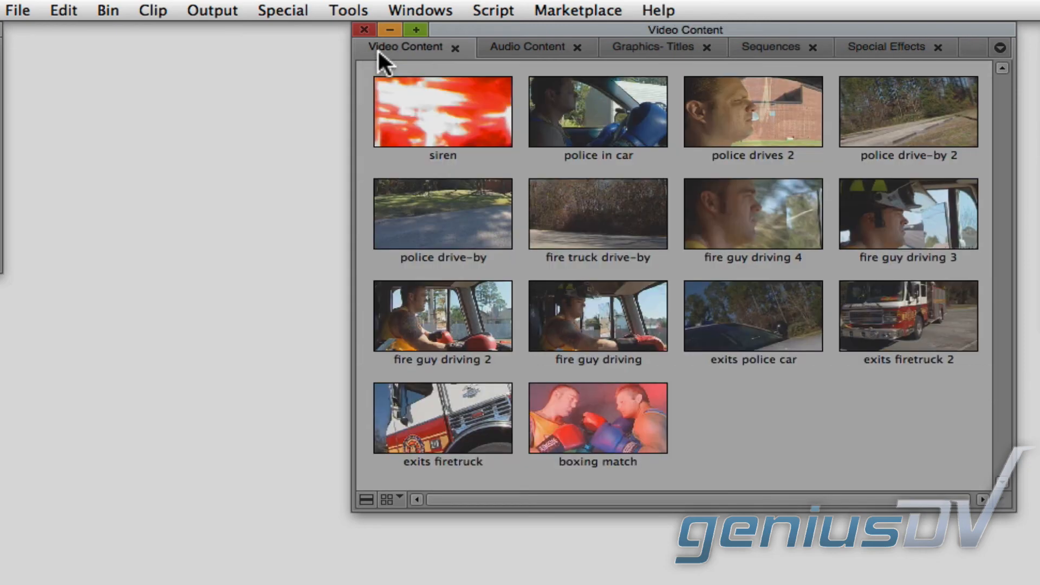
pyautogui.click(502, 48)
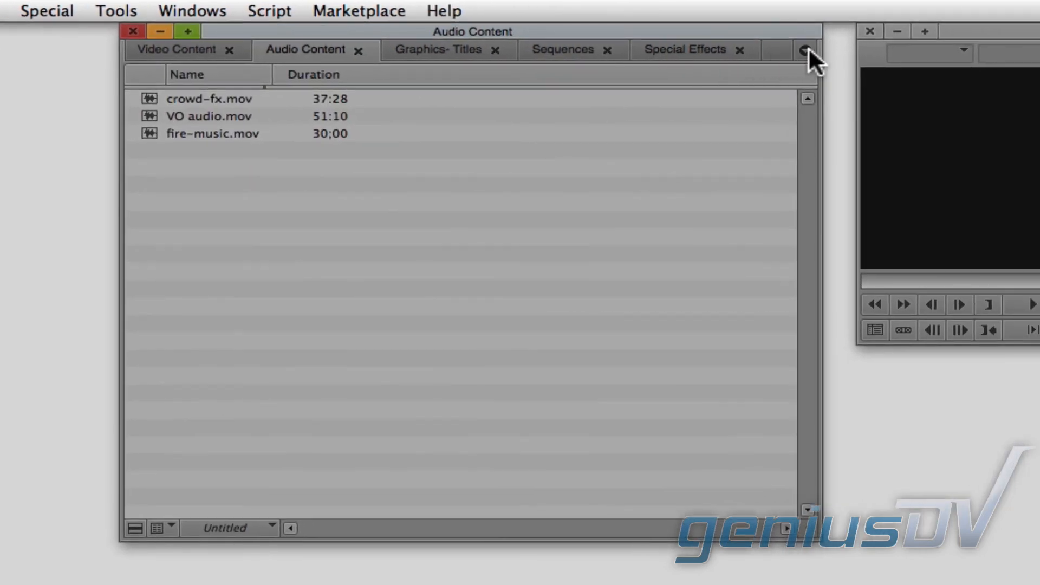
# Bring the Graphics- Titles bin to the front of the tabbed window and detach the Audio Content bin into its own window
pyautogui.click(1000, 47)
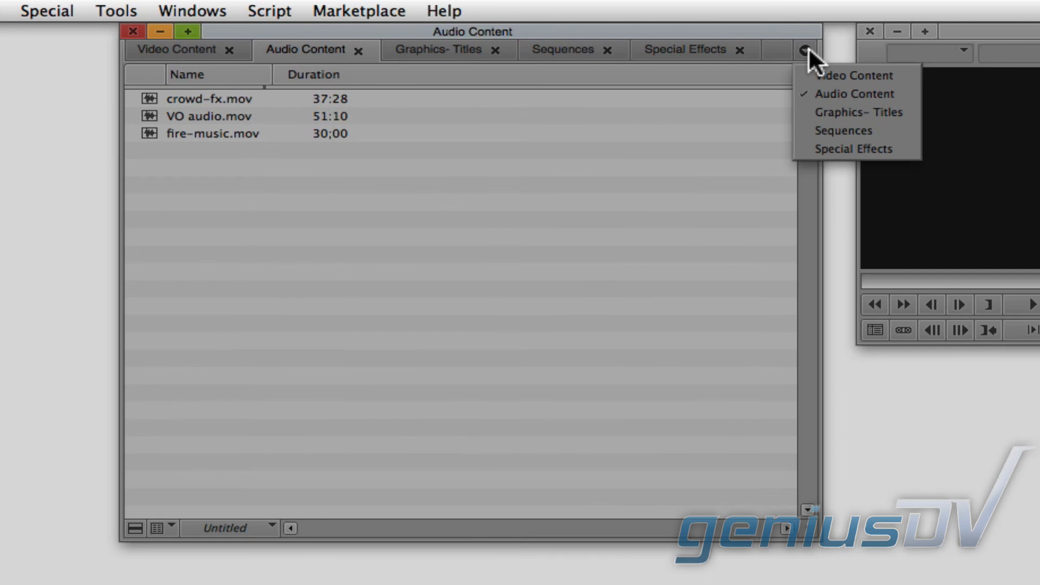
pyautogui.click(805, 112)
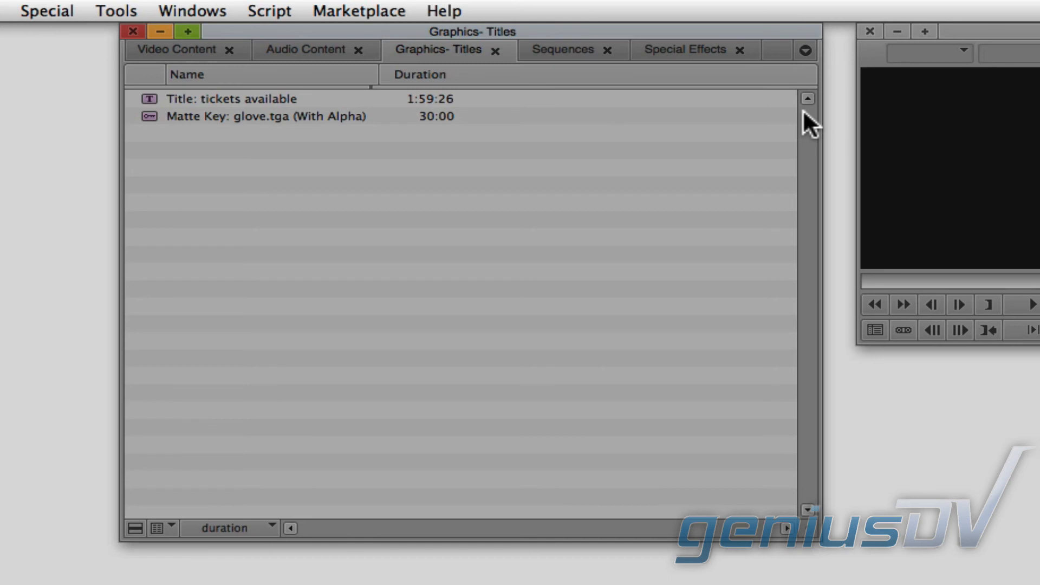
pyautogui.moveTo(342, 54); pyautogui.dragTo(2, 177)
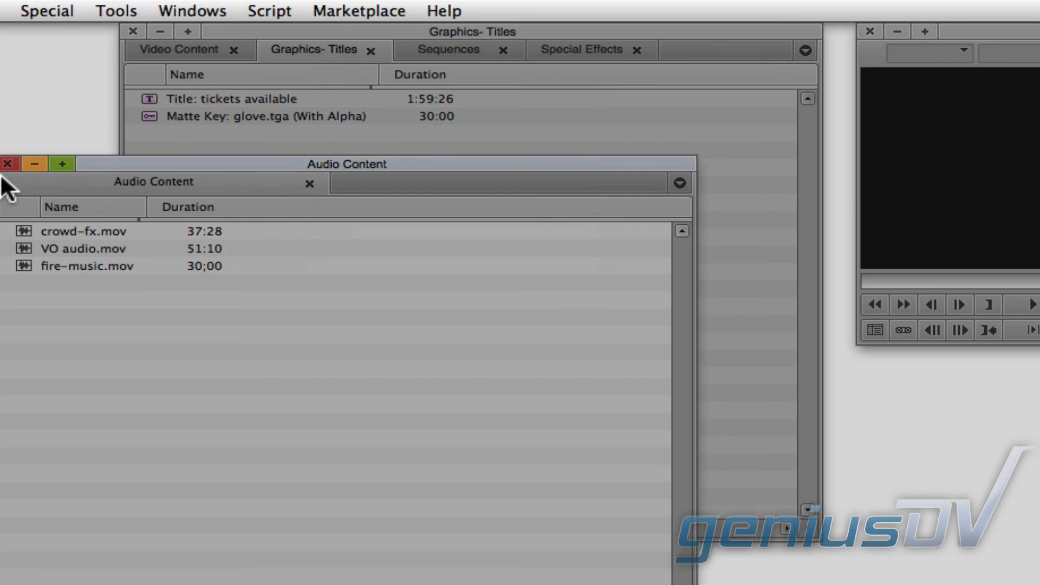
# Dock the Audio Content bin back among the other bin tabs after Video Content and close the whole tabbed bin window
pyautogui.moveTo(2, 178); pyautogui.dragTo(296, 45)
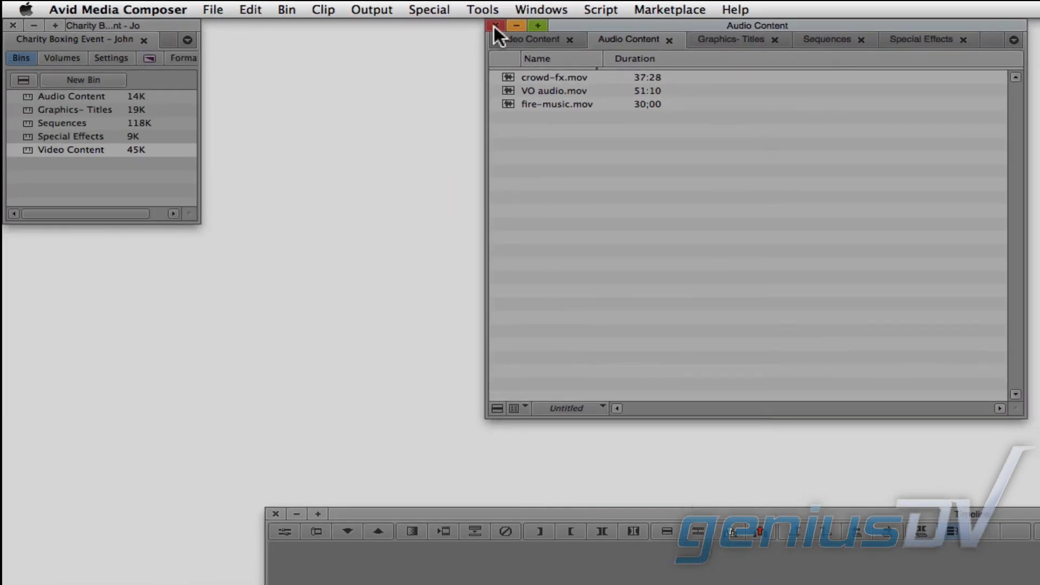
pyautogui.click(495, 25)
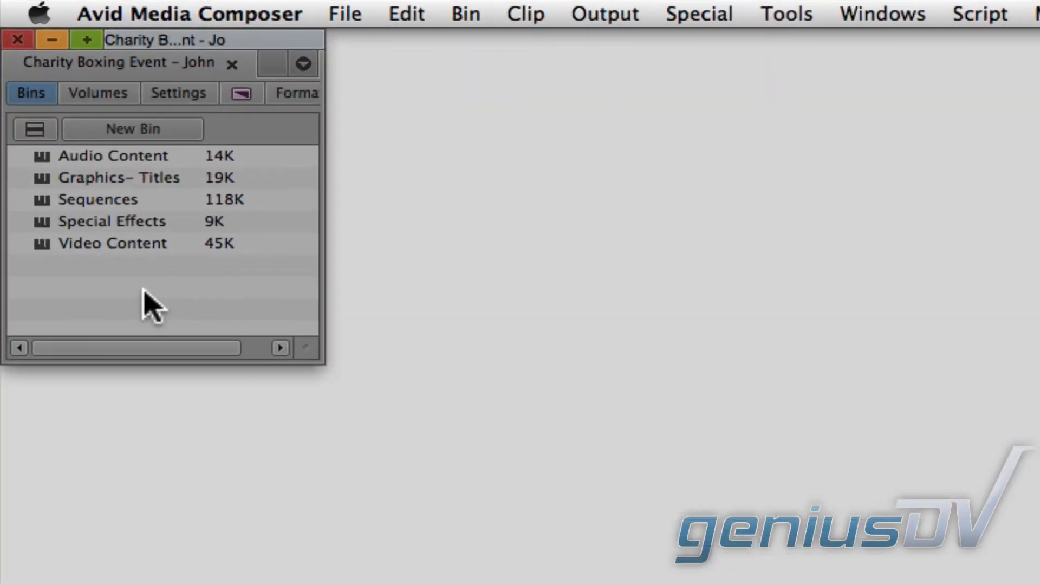
# Select all five bins of the Charity Boxing Event project and open them together as tabs in one window
pyautogui.moveTo(143, 290); pyautogui.dragTo(27, 157)
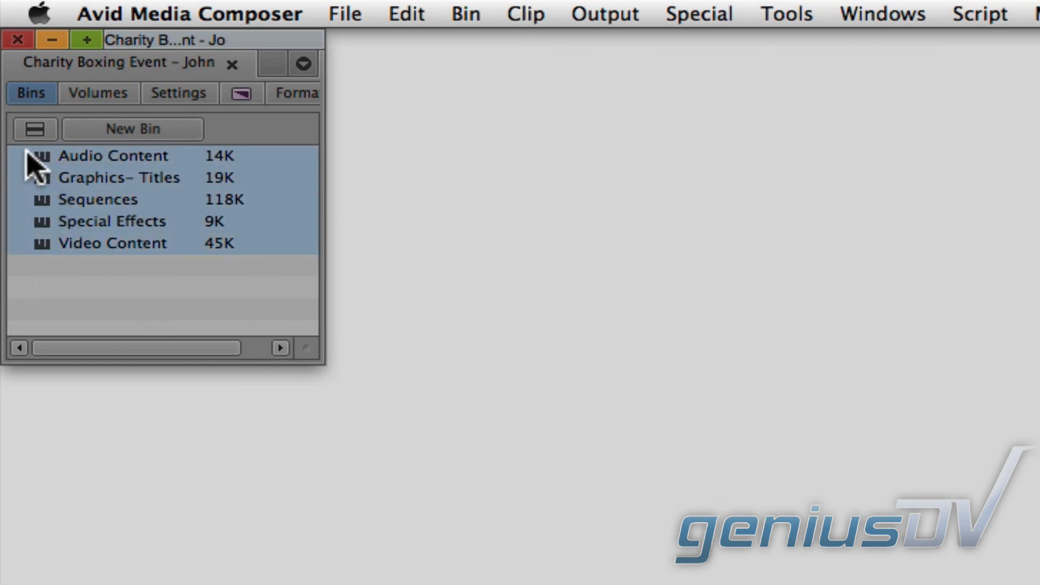
pyautogui.rightClick(36, 204)
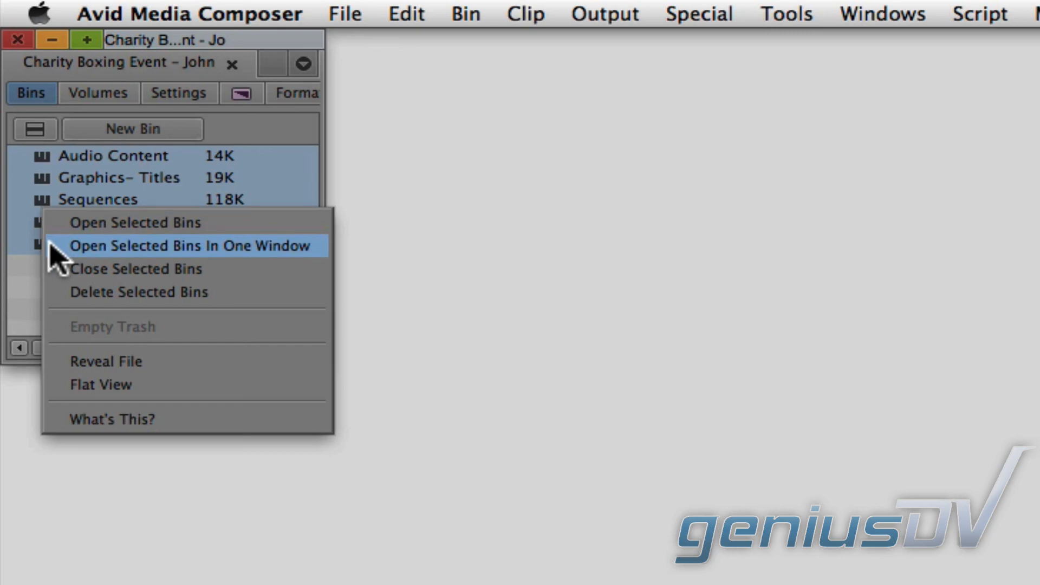
pyautogui.click(50, 245)
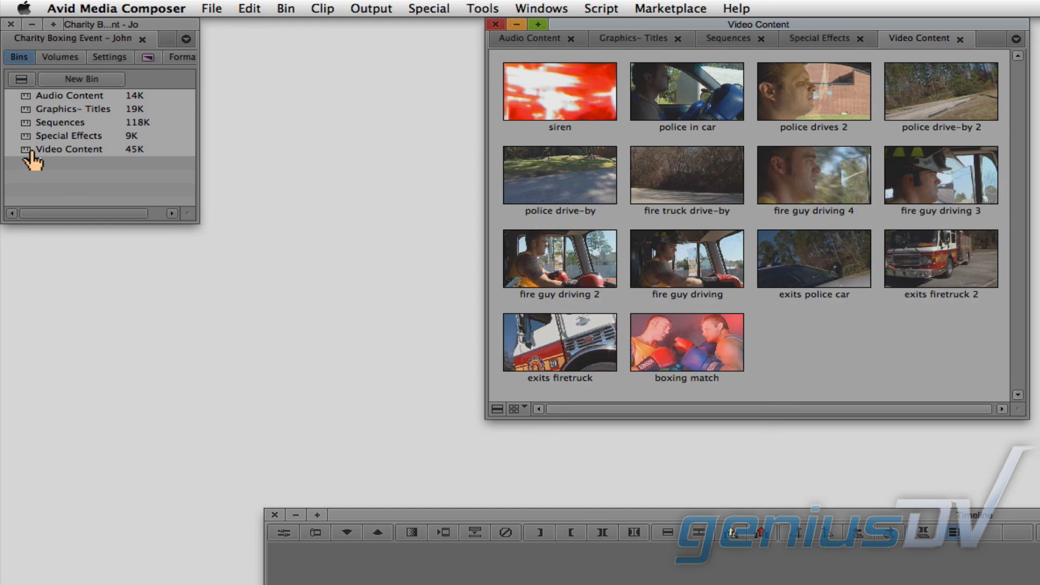